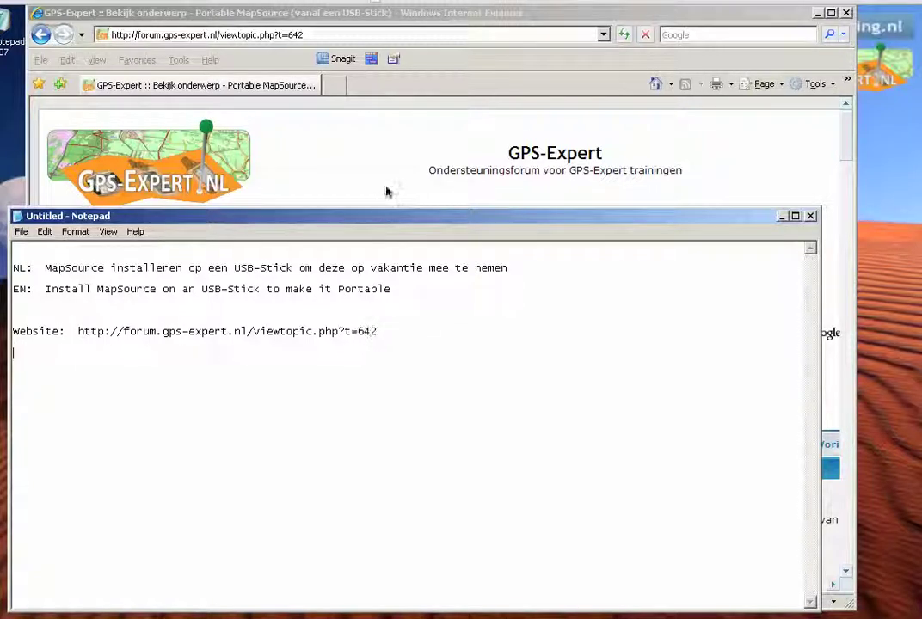
# Step: Download the Dutch Portable MapSource 6.16.3 archive, PortableMapSourceNL.zip, from the GPS-Expert forum topic and save it in the Downloads folder
pyautogui.click(384, 138)
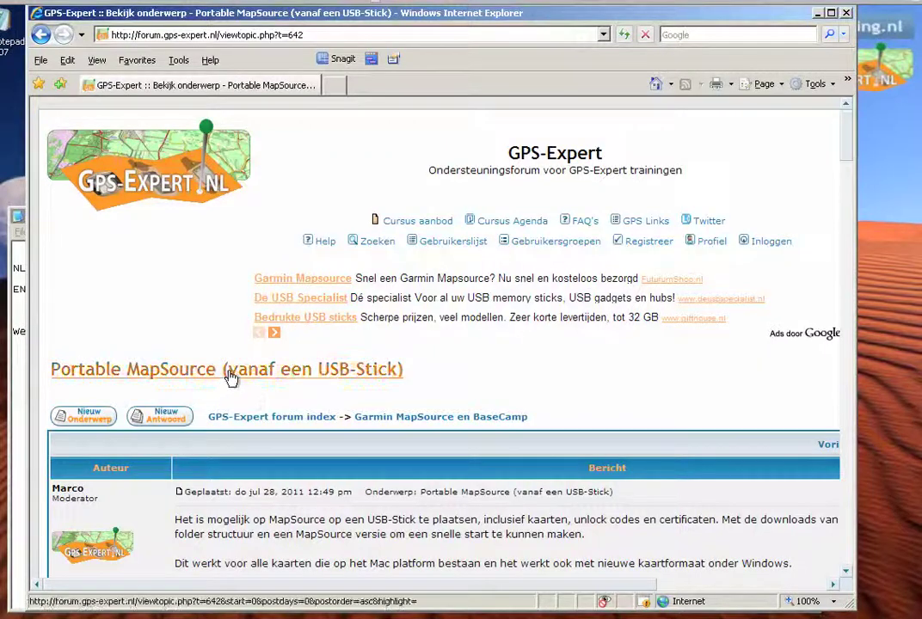
pyautogui.scroll(-3, 665, 315)
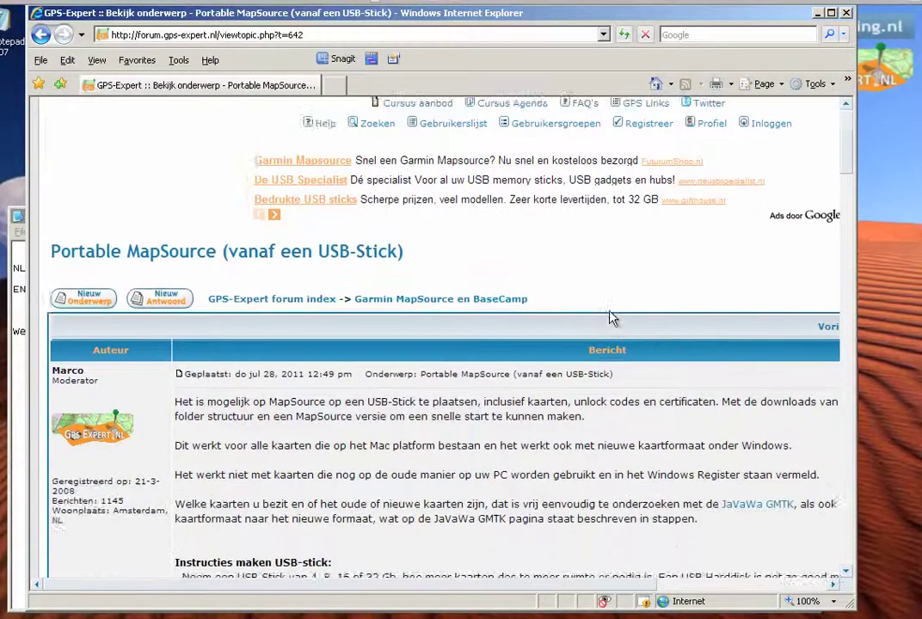
pyautogui.scroll(-3, 611, 319)
pyautogui.scroll(-12, 611, 319)
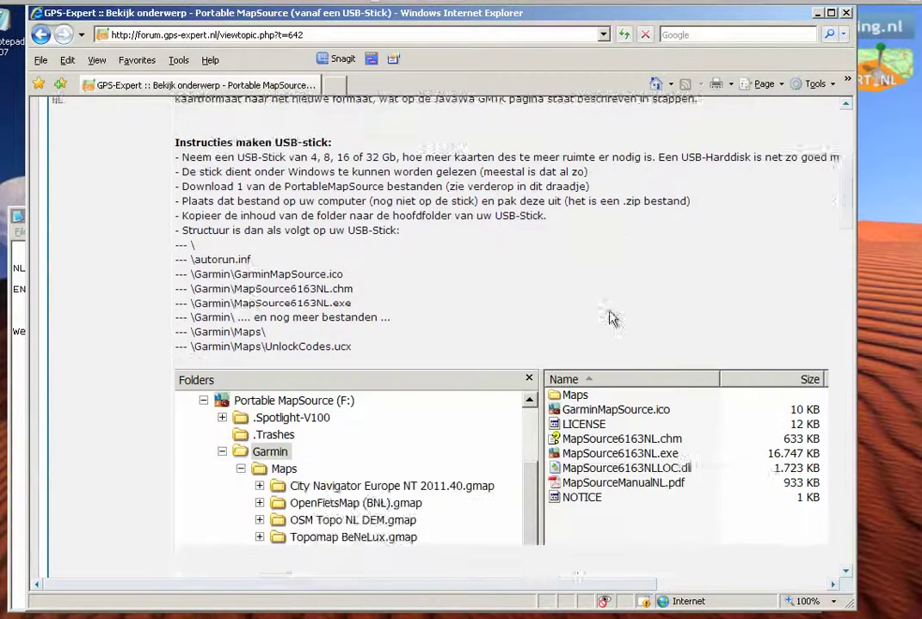
pyautogui.scroll(-20, 611, 319)
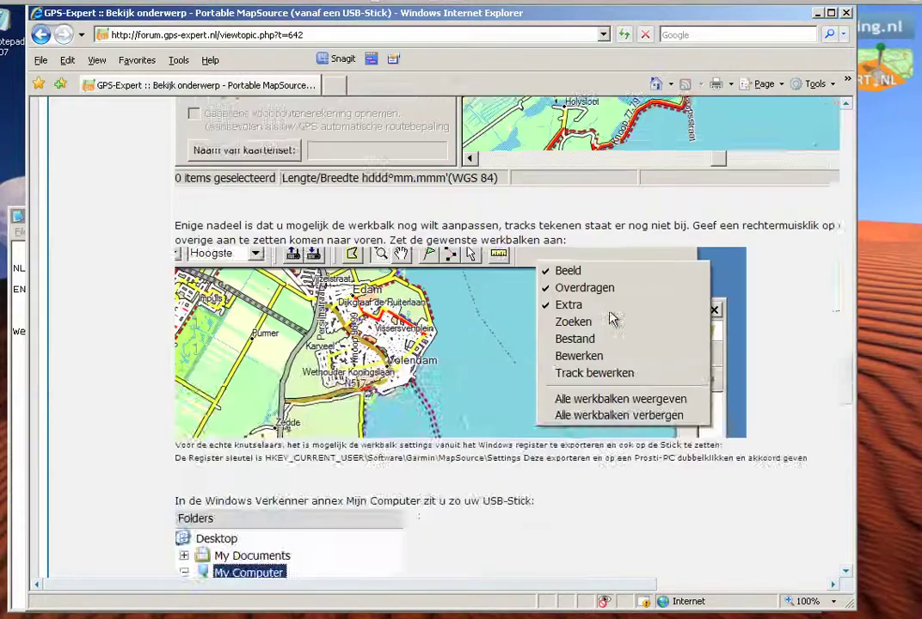
pyautogui.scroll(-20, 611, 319)
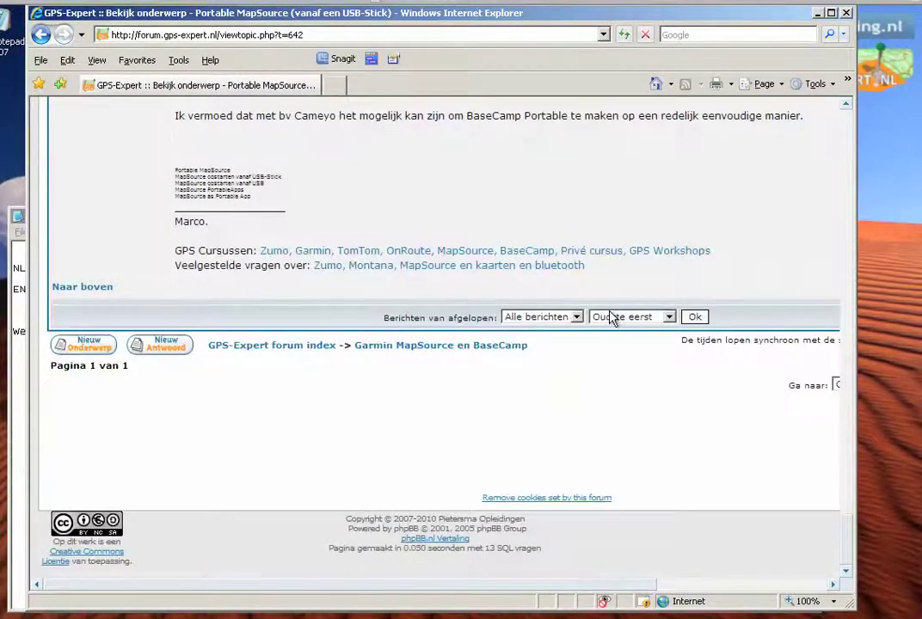
pyautogui.scroll(8, 612, 319)
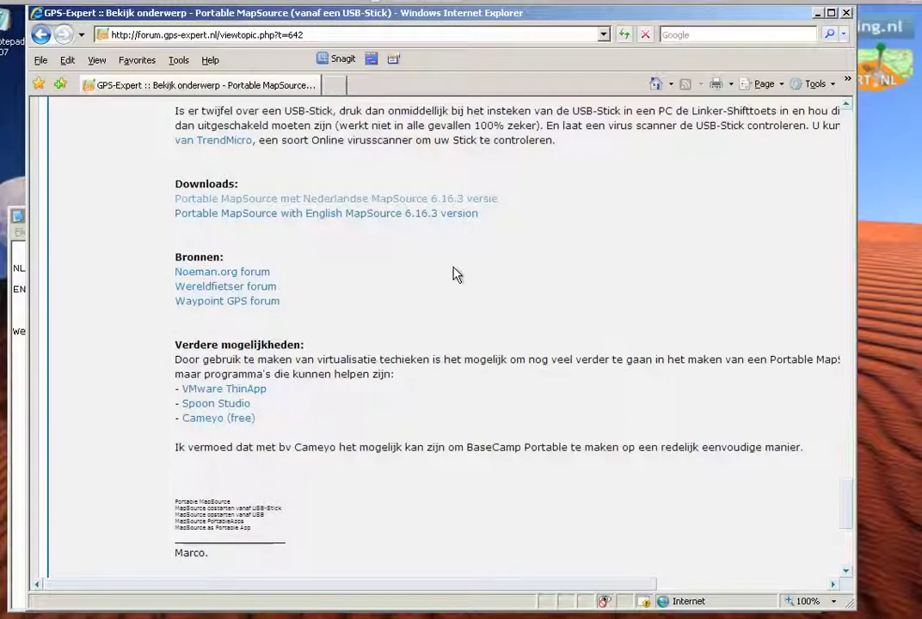
pyautogui.click(398, 202)
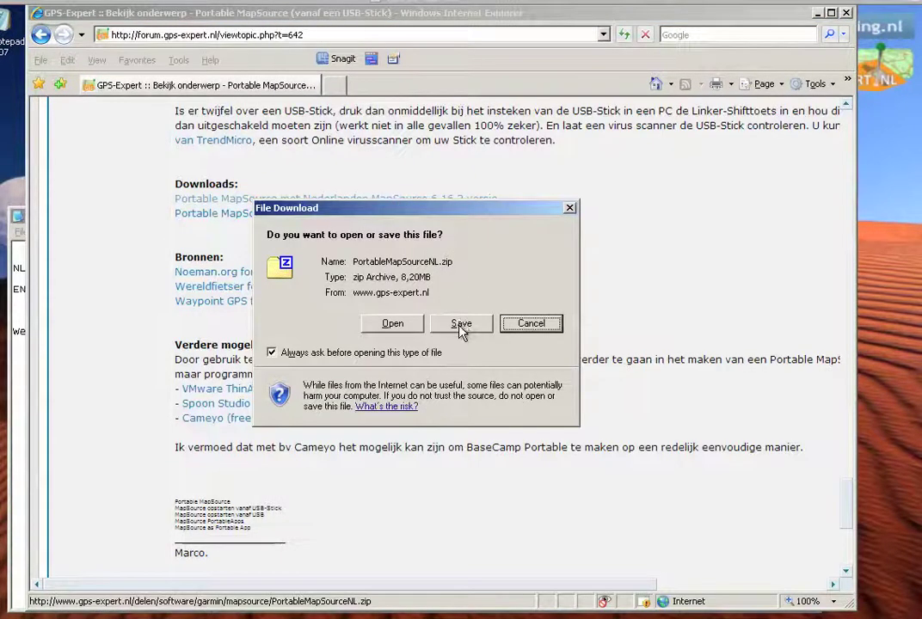
pyautogui.click(462, 324)
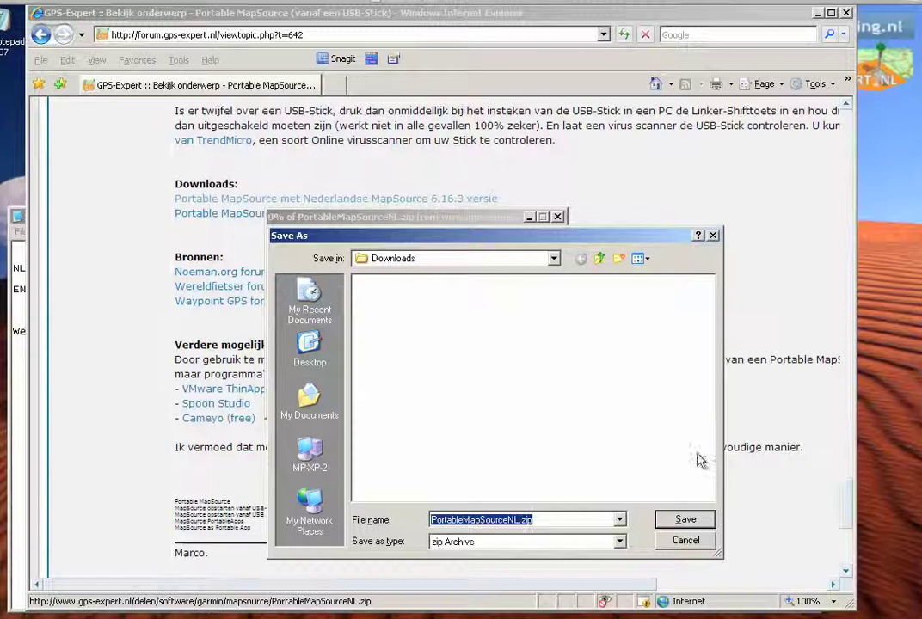
pyautogui.click(679, 522)
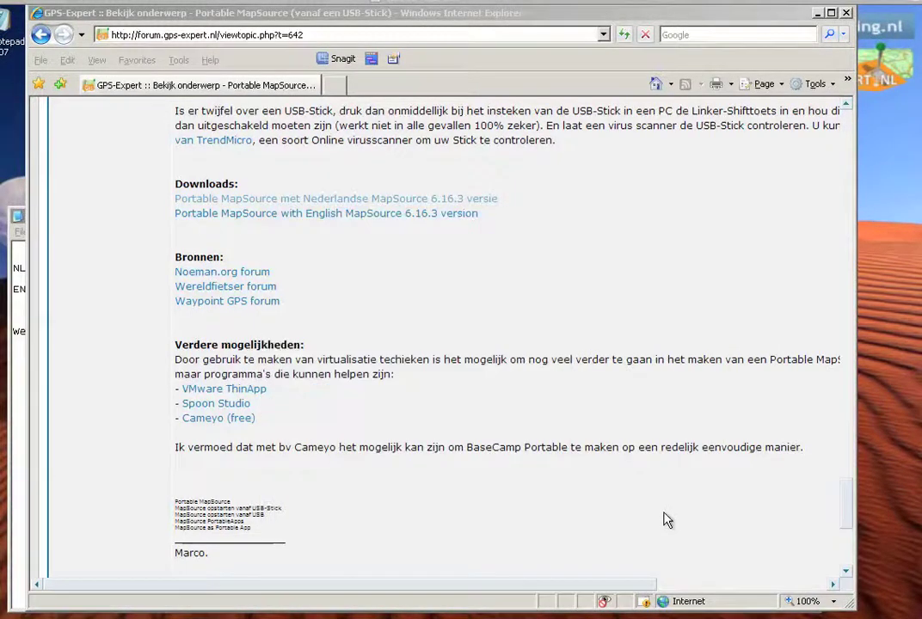
# Step: Switch to the Downloads folder window and extract PortableMapSourceNL.zip there with 7-Zip
pyautogui.click(818, 13)
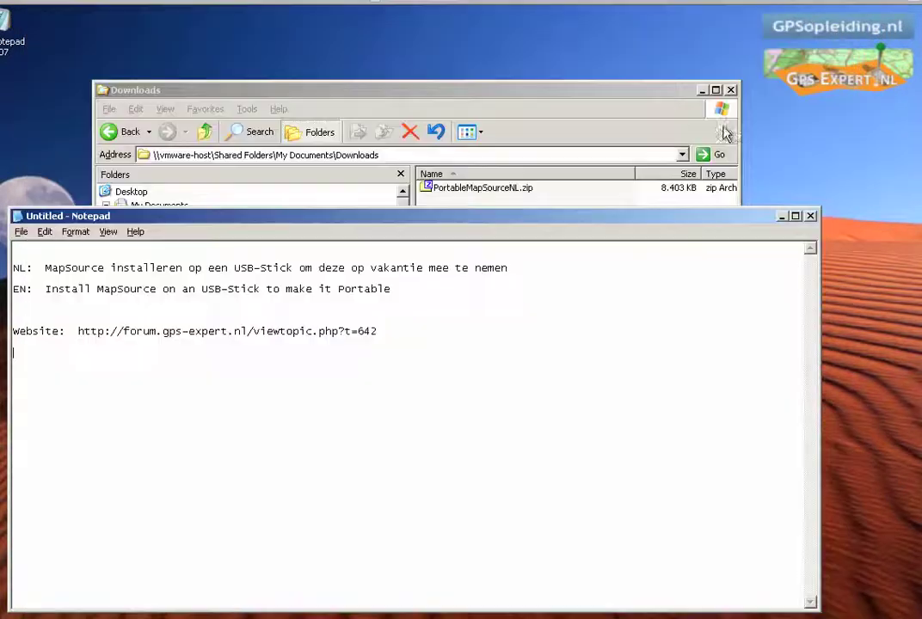
pyautogui.click(595, 119)
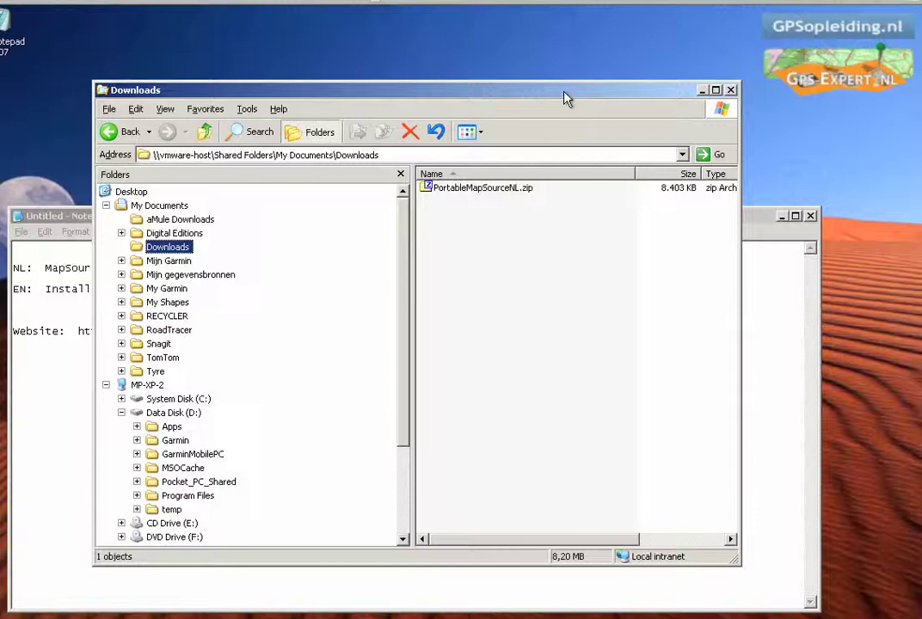
pyautogui.moveTo(565, 99); pyautogui.dragTo(574, 90)
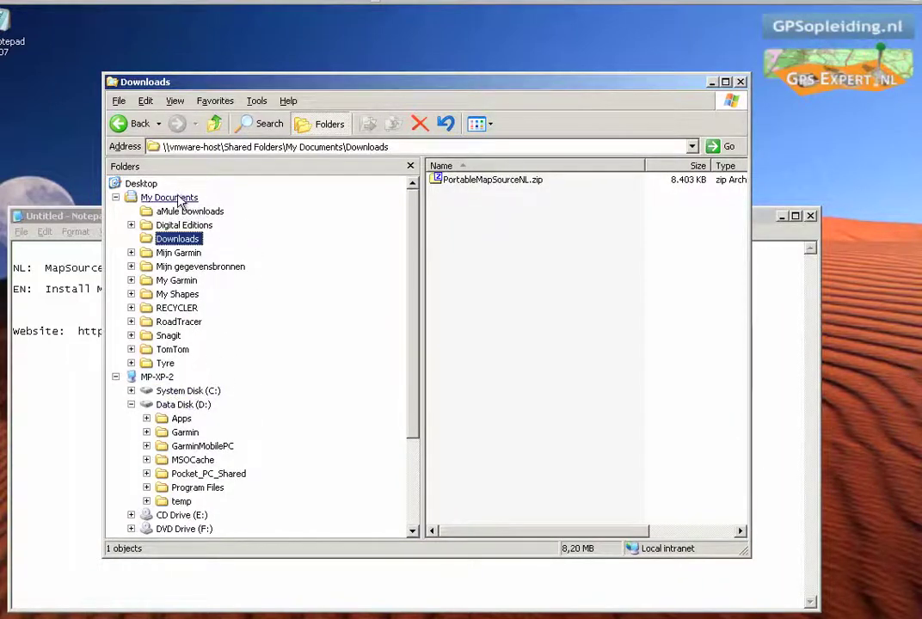
pyautogui.rightClick(527, 188)
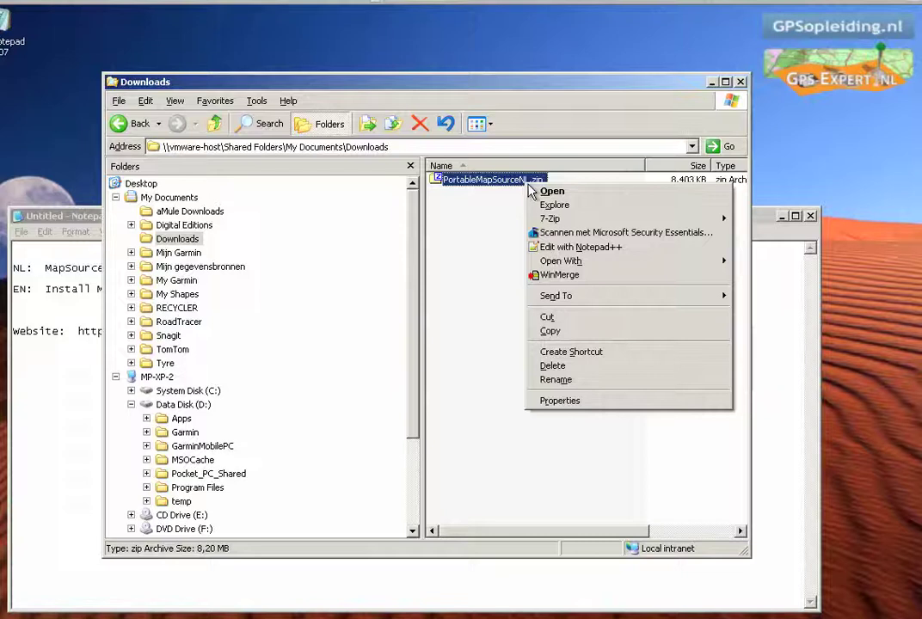
pyautogui.moveTo(552, 220)
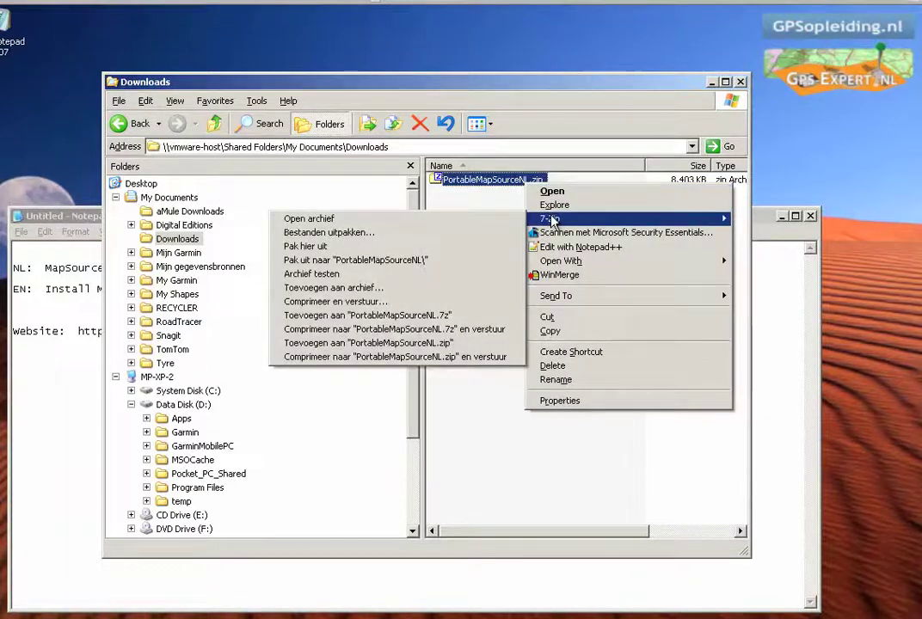
pyautogui.click(479, 253)
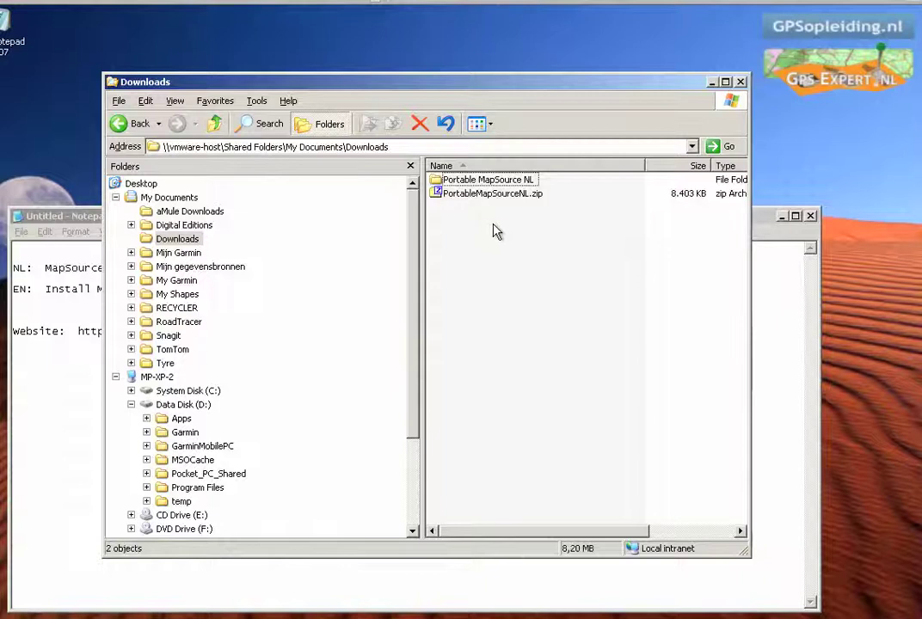
# Step: Examine the extracted Portable MapSource NL folder, including its Garmin folder and the Maps subfolder
pyautogui.doubleClick(496, 182)
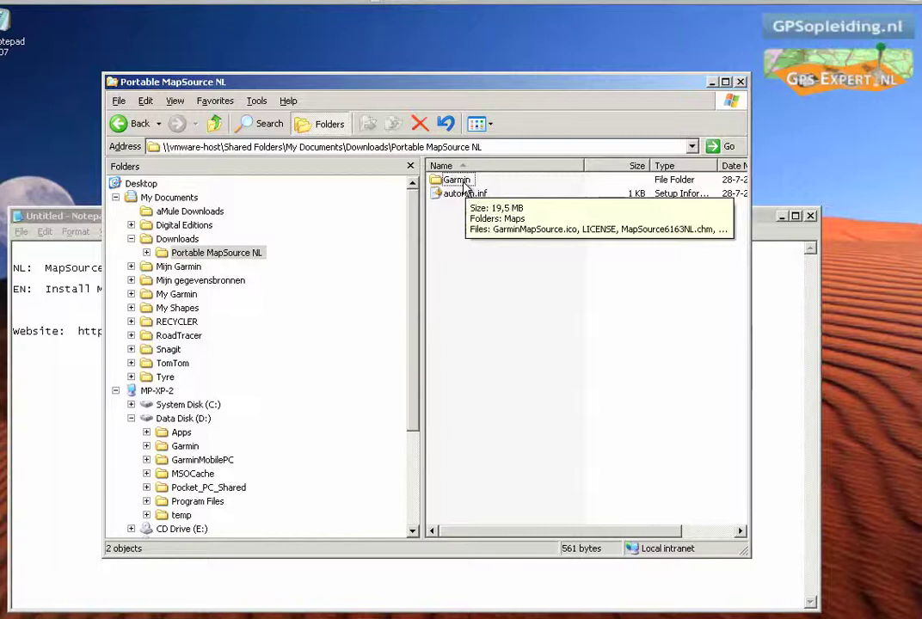
pyautogui.click(162, 254)
pyautogui.click(161, 268)
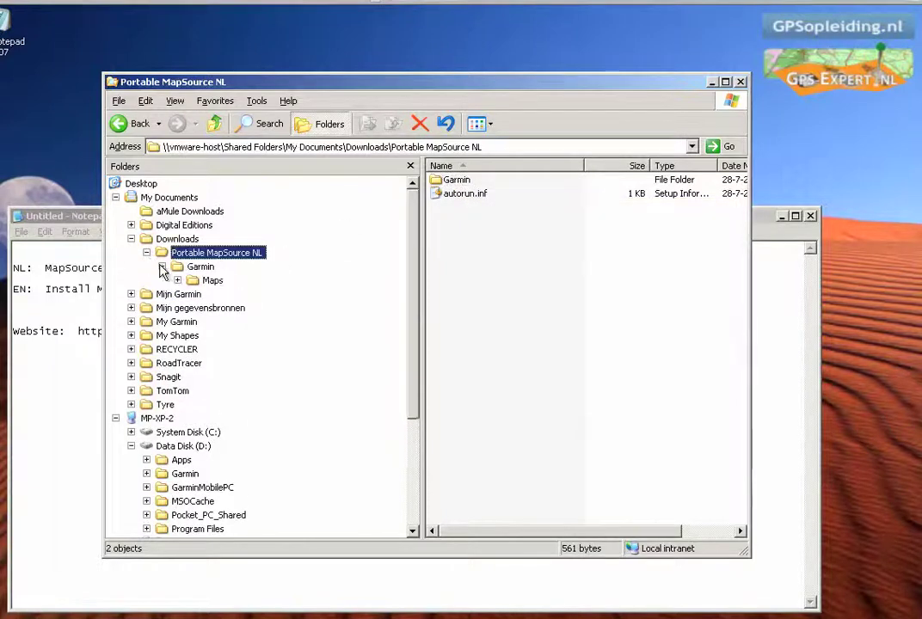
pyautogui.click(196, 268)
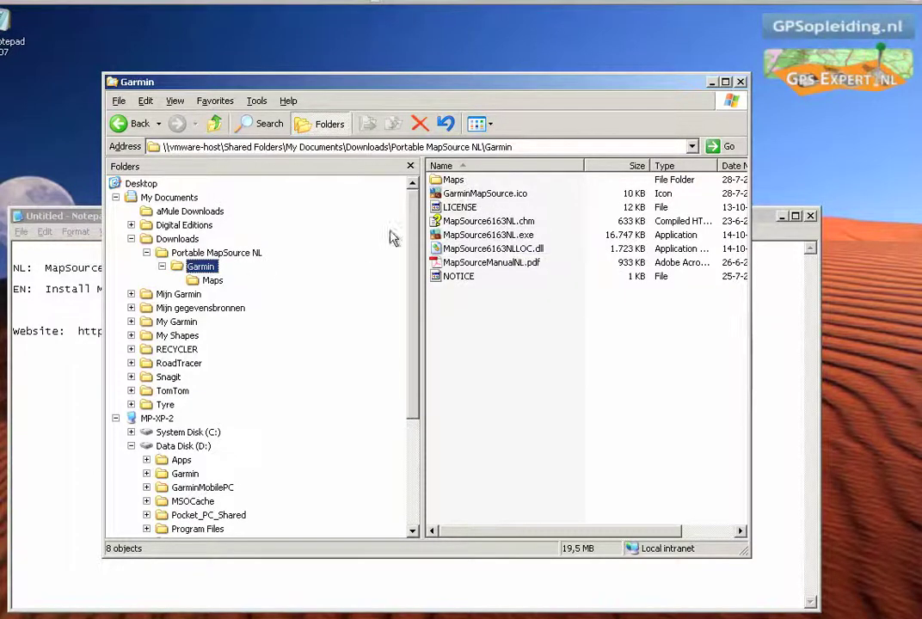
pyautogui.click(213, 282)
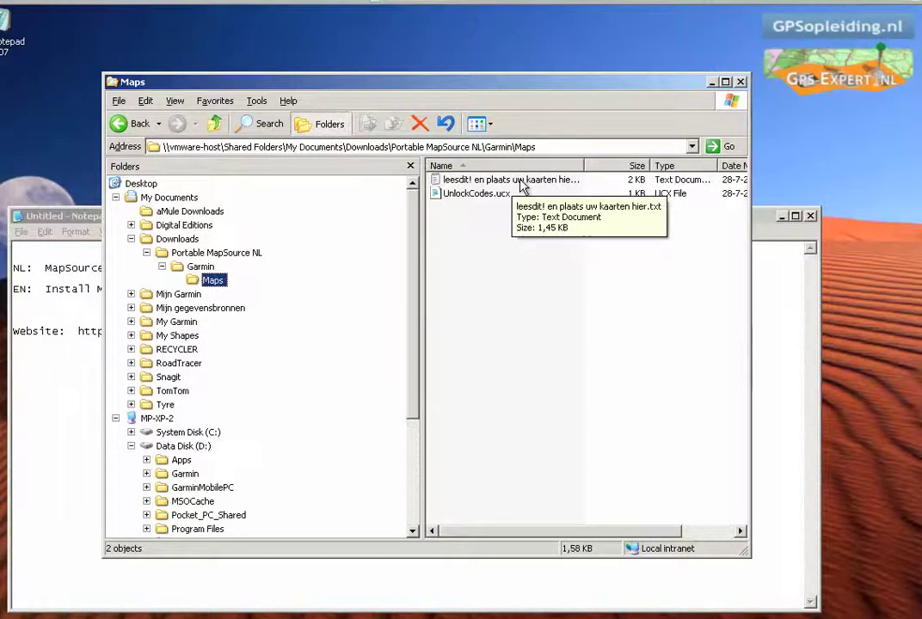
pyautogui.click(193, 270)
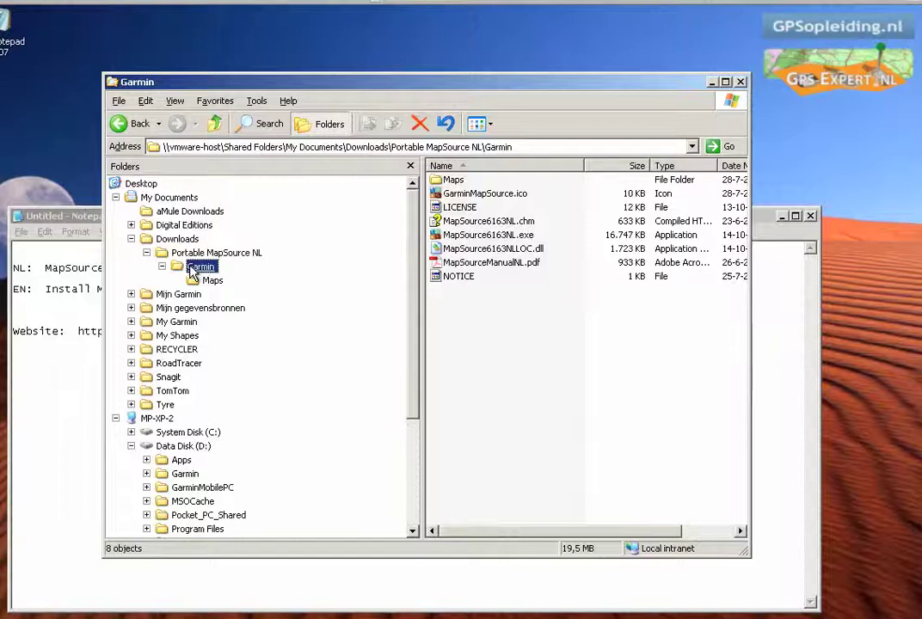
# Step: Copy the Garmin folder and autorun.inf from Portable MapSource NL to the root of the NO NAME (Q:) USB stick
pyautogui.click(207, 253)
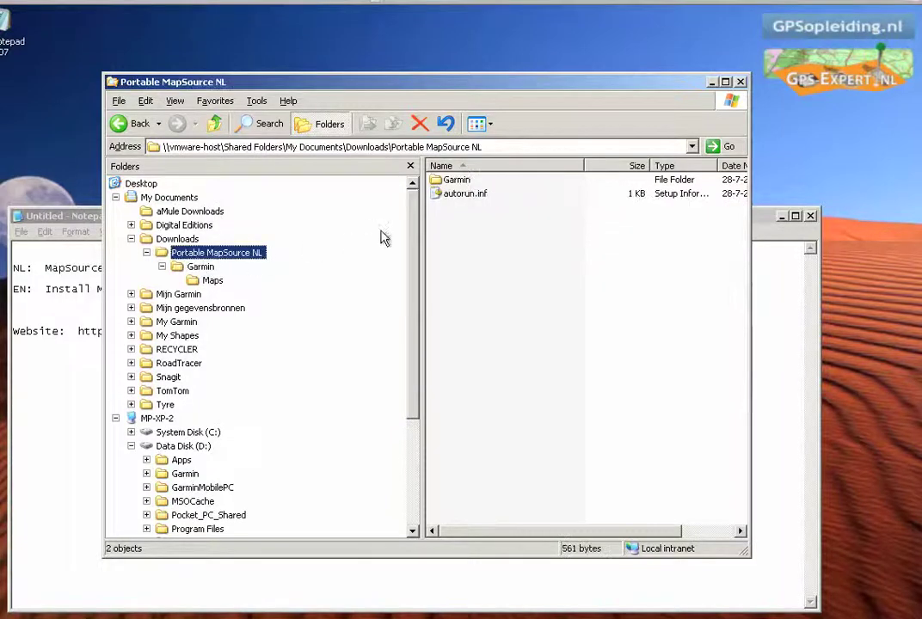
pyautogui.click(211, 254)
pyautogui.click(455, 182)
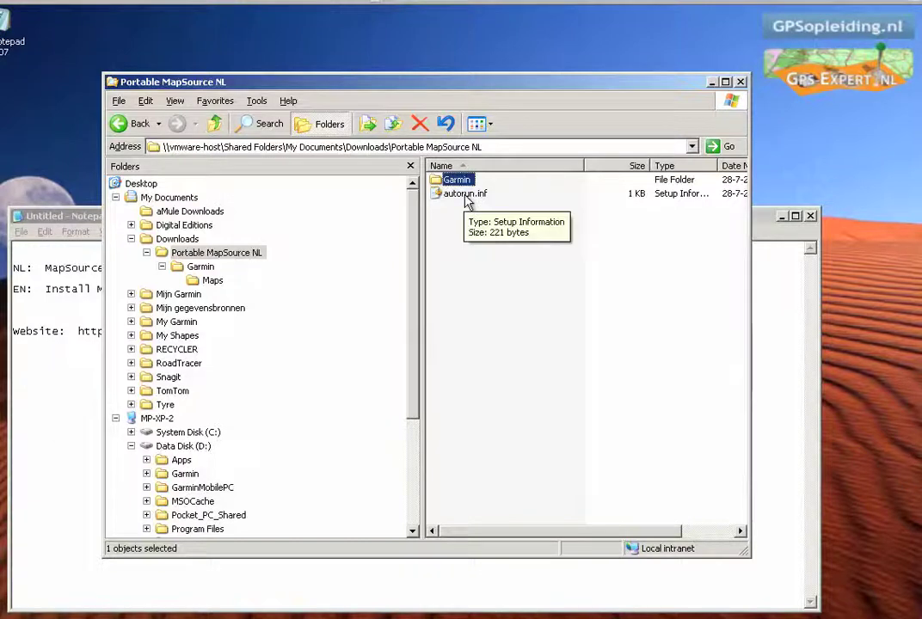
pyautogui.keyDown('ctrl'); pyautogui.click(467, 194); pyautogui.keyUp('ctrl')
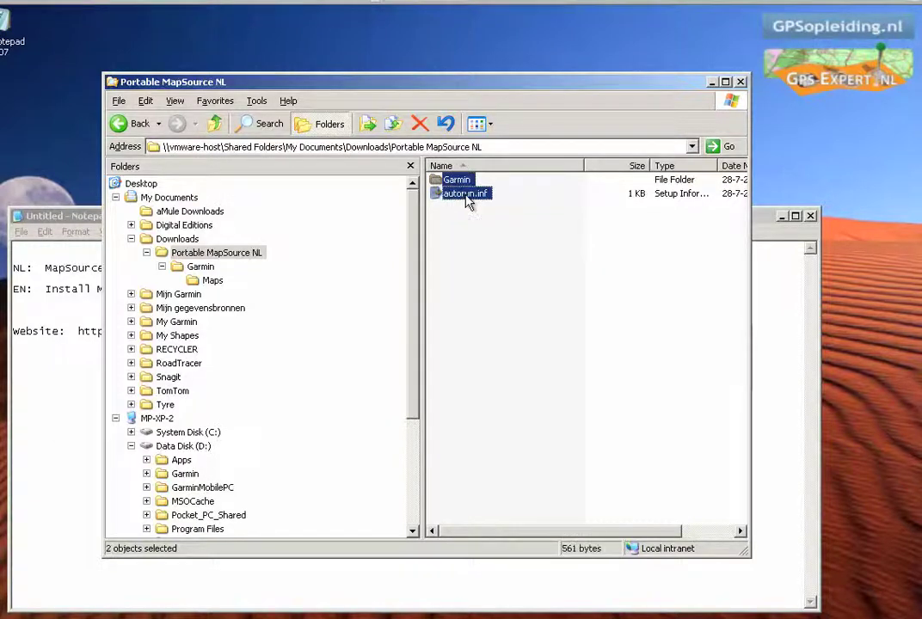
pyautogui.rightClick(467, 197)
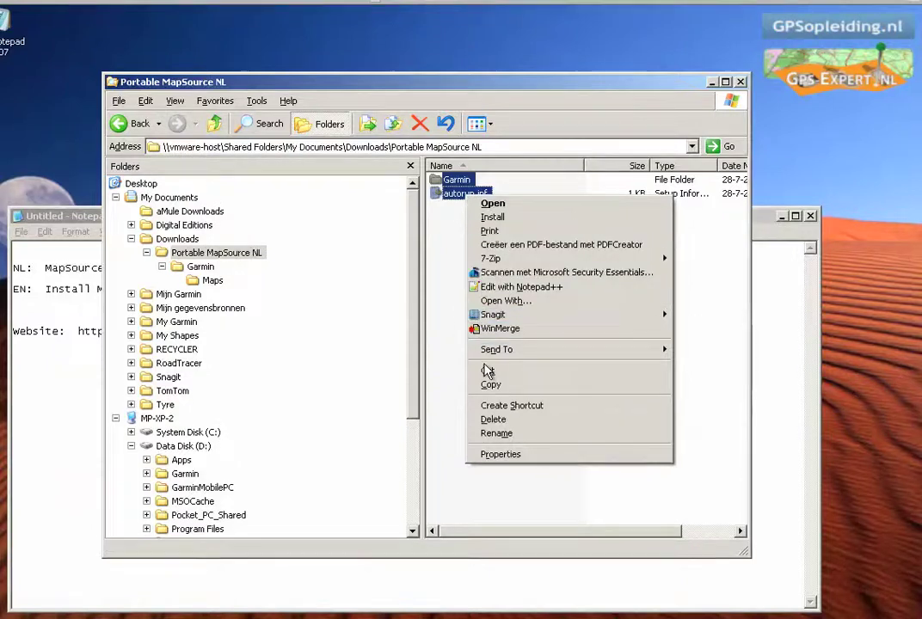
pyautogui.click(492, 386)
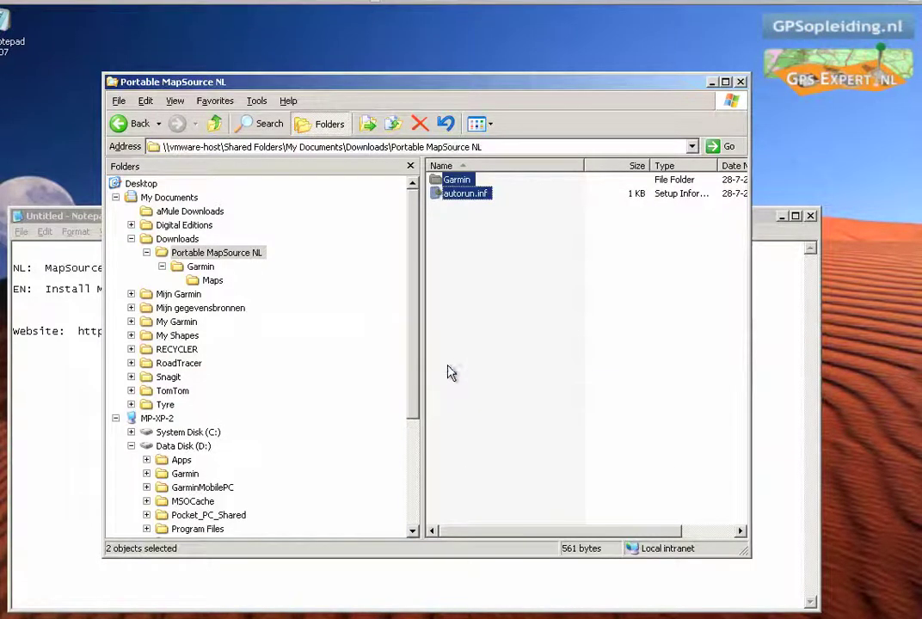
pyautogui.moveTo(417, 337); pyautogui.dragTo(415, 439)
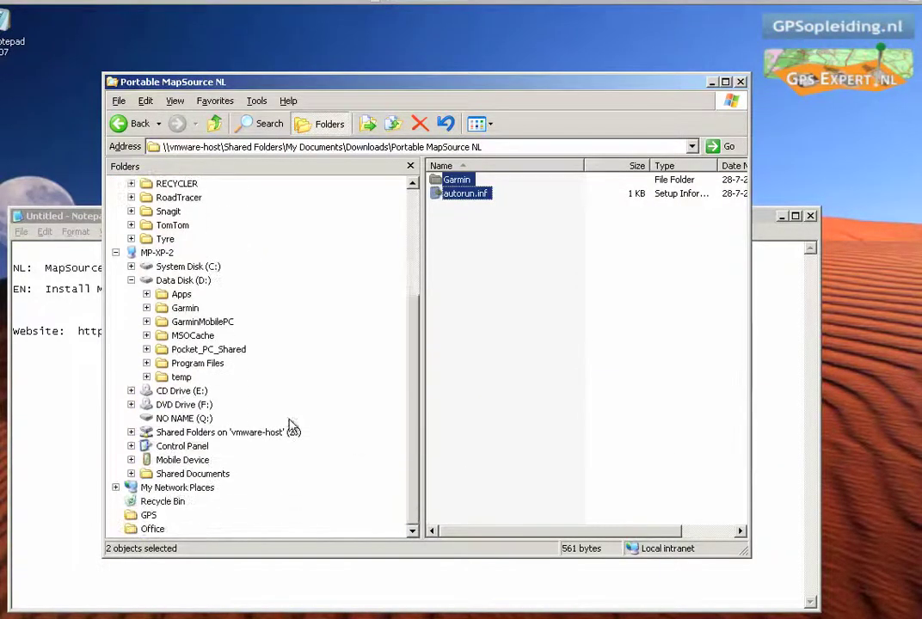
pyautogui.click(183, 419)
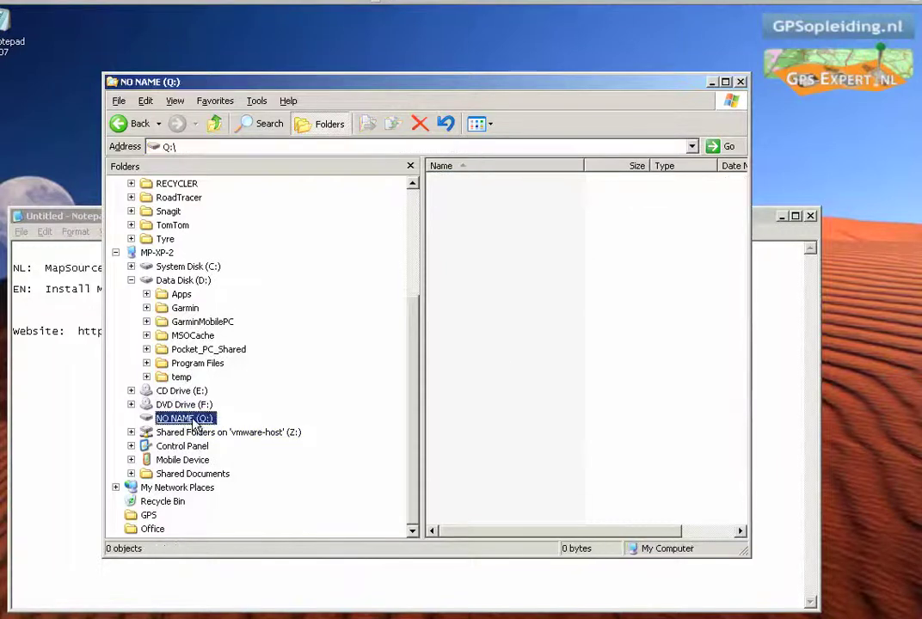
pyautogui.rightClick(496, 344)
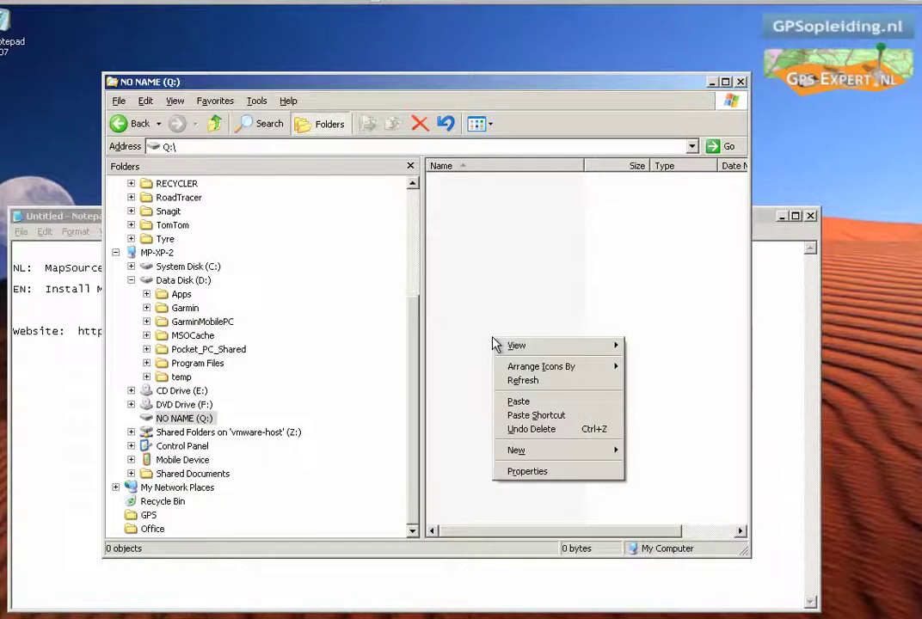
pyautogui.click(519, 402)
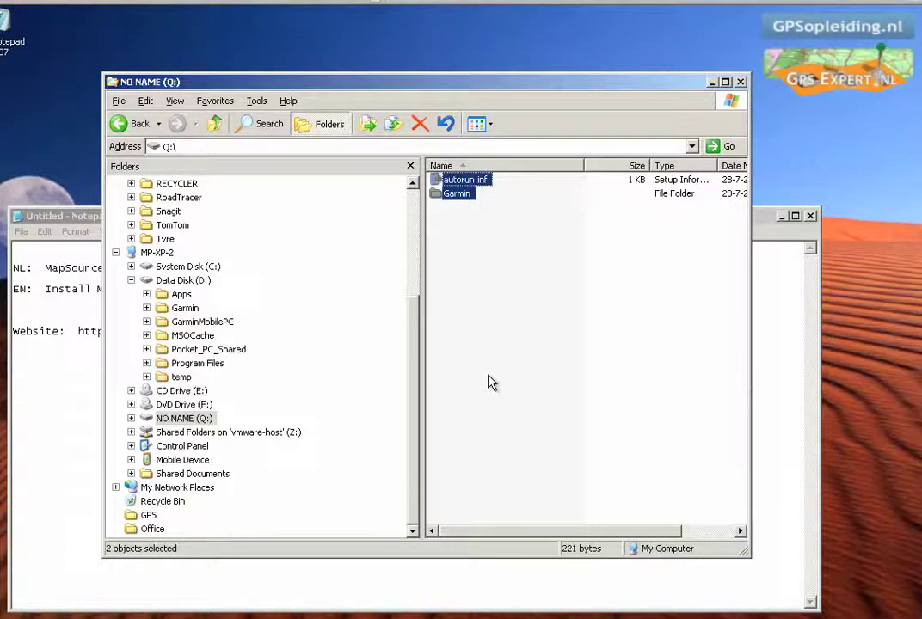
# Step: Check the copied Garmin and Maps folders and their contents on the USB stick (Q:)
pyautogui.click(130, 419)
pyautogui.click(146, 433)
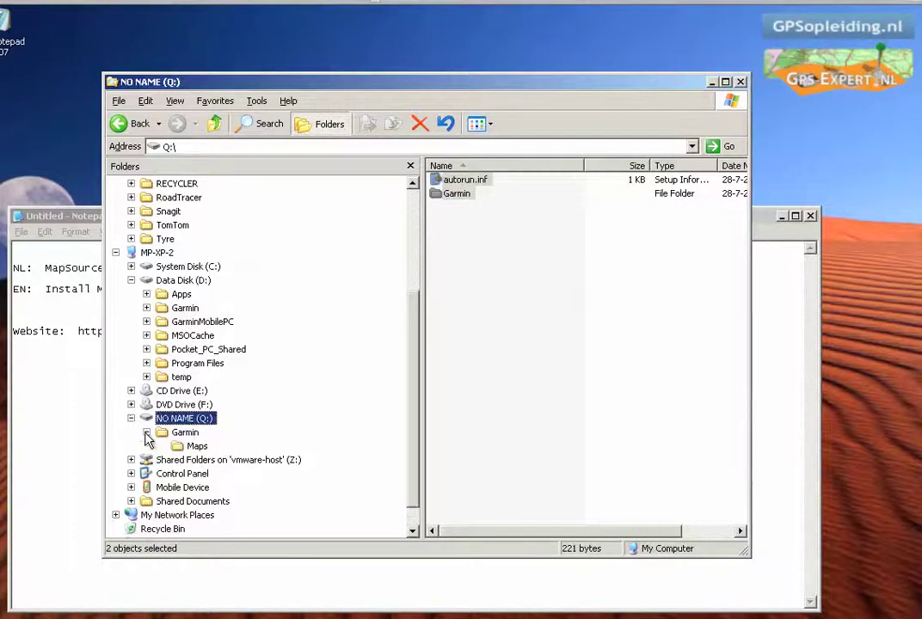
pyautogui.click(184, 447)
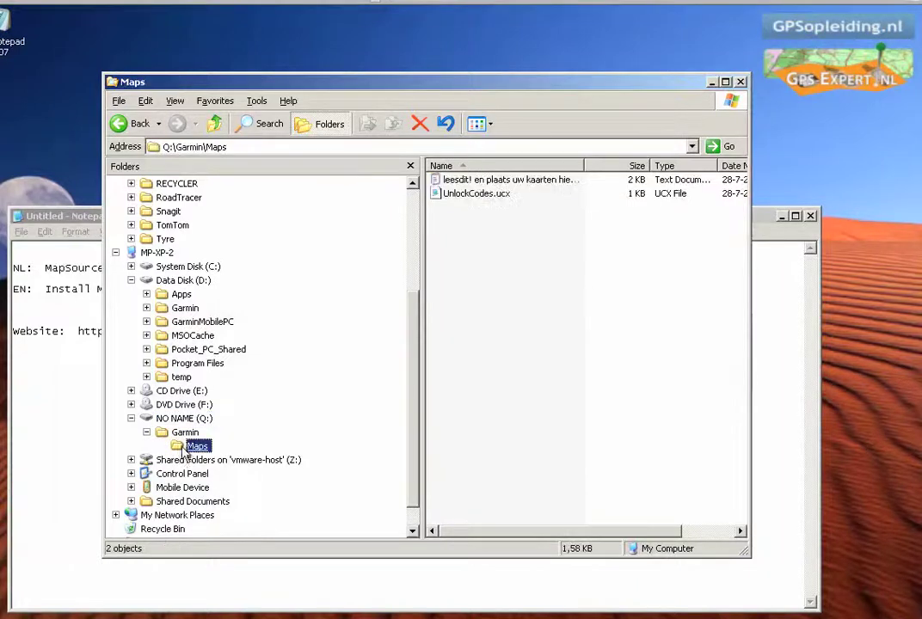
pyautogui.click(184, 433)
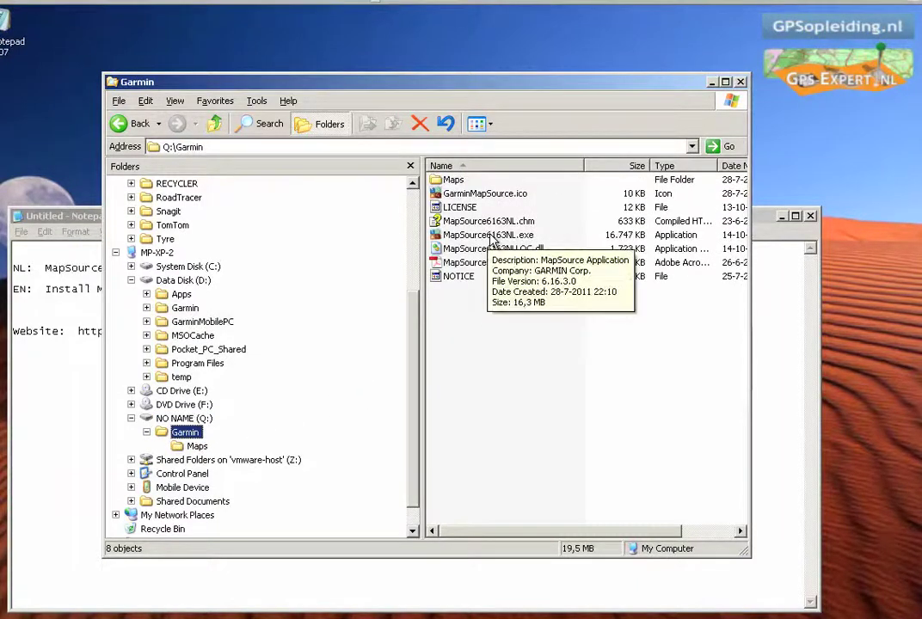
pyautogui.click(182, 419)
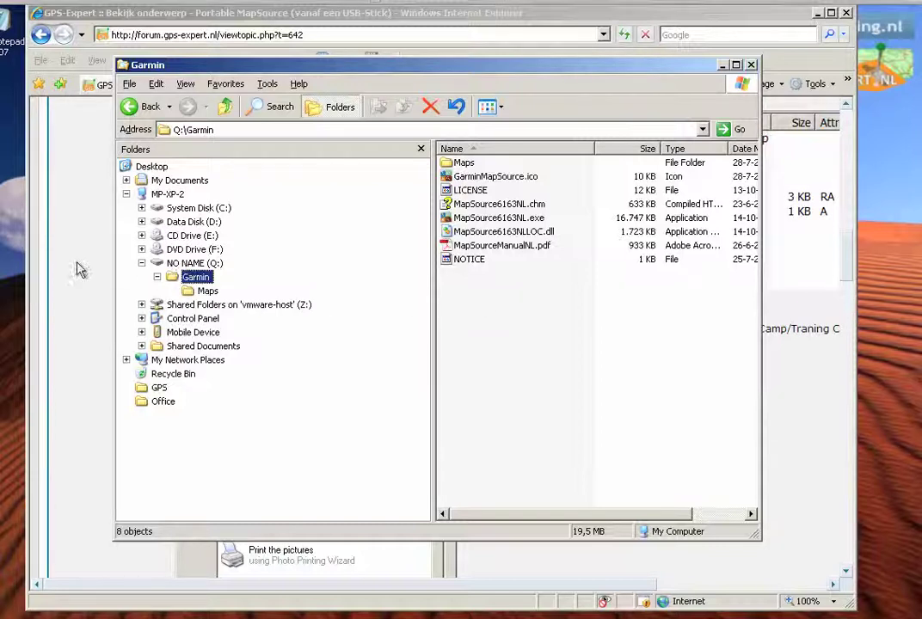
# Step: Switch back to the forum topic in the browser and review the example Maps folder layout and the Portable MapSource startup dialog
pyautogui.click(843, 261)
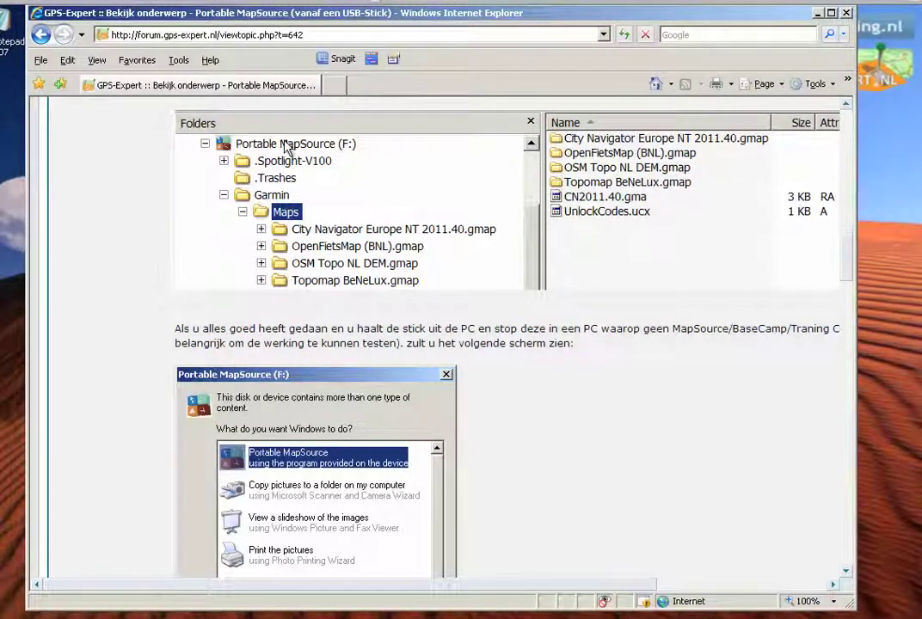
pyautogui.scroll(-3, 638, 332)
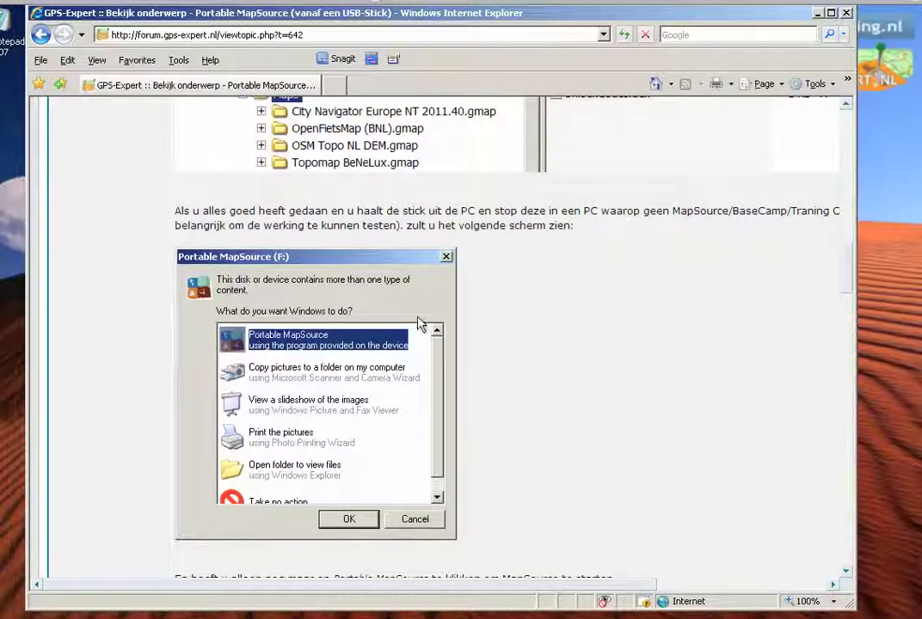